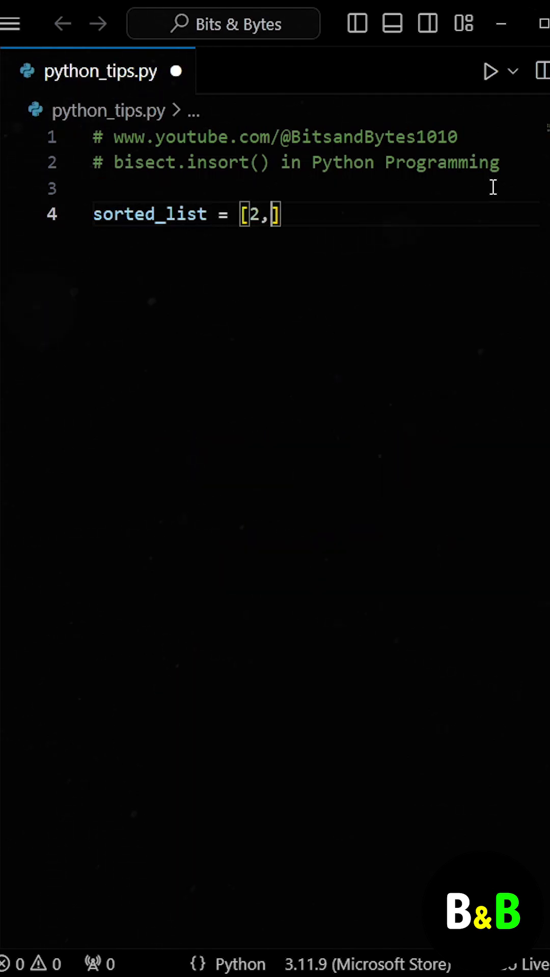
pyautogui.write(' 4, 6, 8, 10')
# Finish sorted_list = [2, 4, 6, 8, 10] on line 4 and open a blank line above it.
pyautogui.press('End')
pyautogui.press('Return')
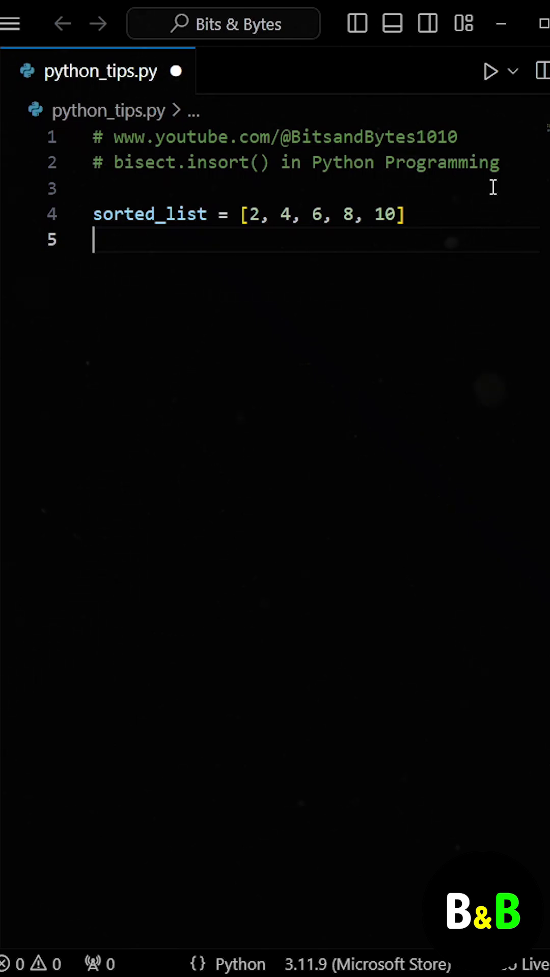
pyautogui.press('Up')
pyautogui.press('Return')
pyautogui.press('Up')
pyautogui.write('import bisect')
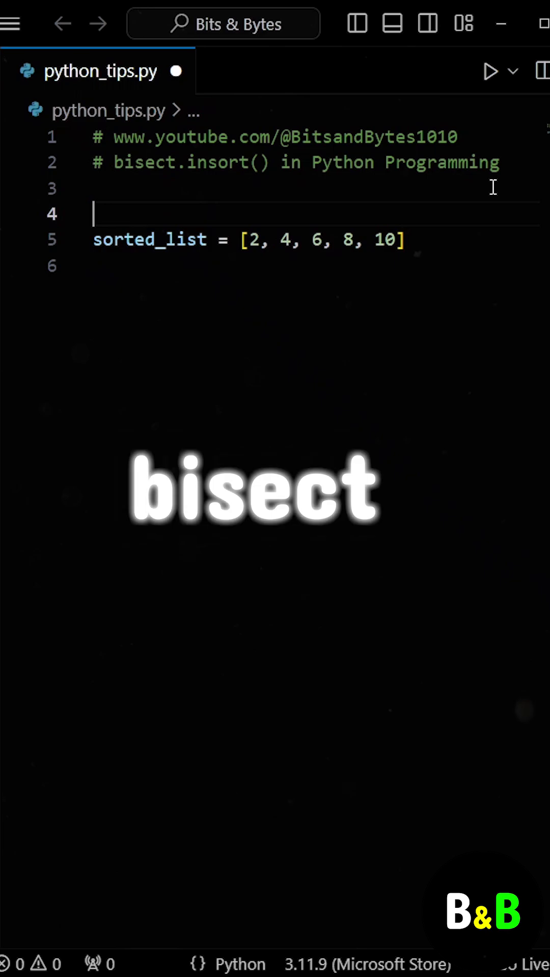
# Add 'import bisect' above the list and 'insert_value = 7' below it, with blank lines.
pyautogui.press('Return')
pyautogui.press('Down')
pyautogui.press('End')
pyautogui.press('Return')
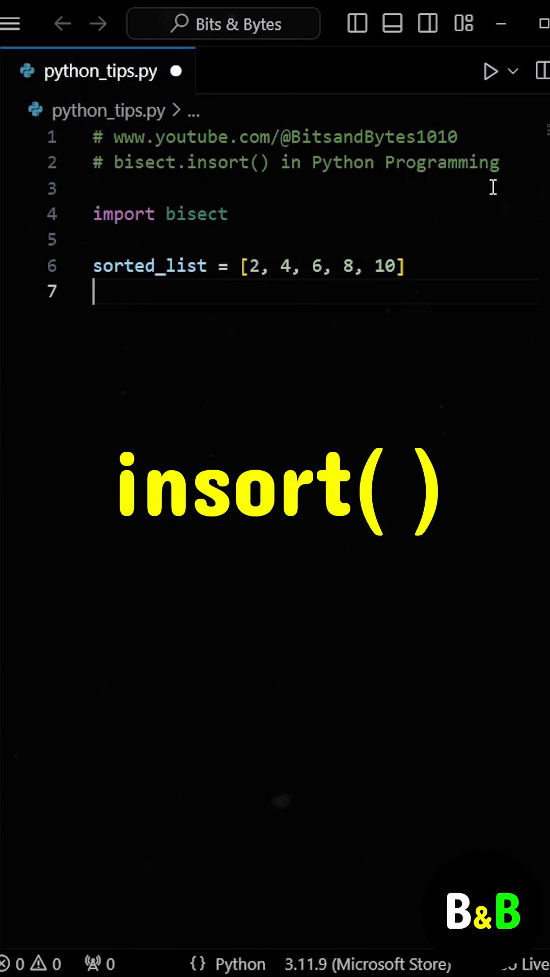
pyautogui.write('insert')
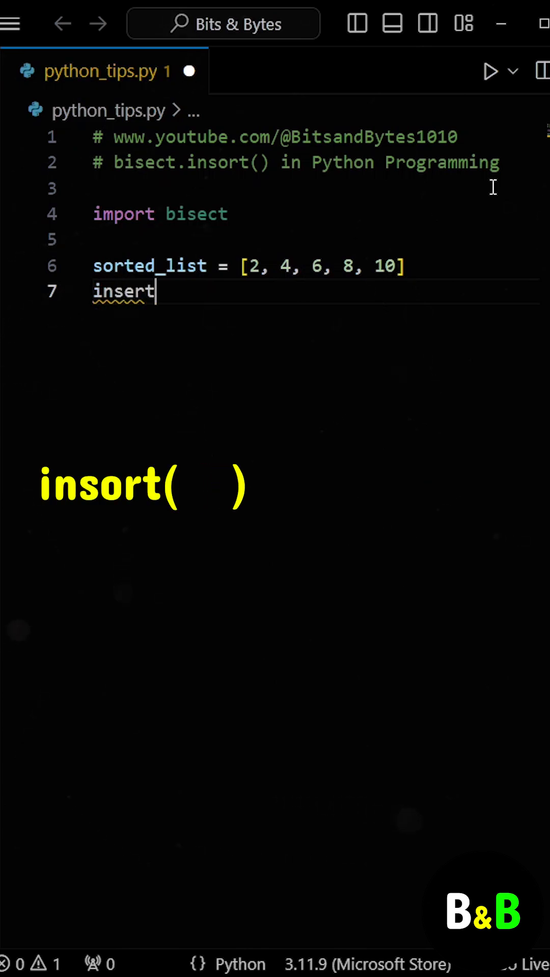
pyautogui.write('_valu')
pyautogui.write('e ')
pyautogui.write('= ')
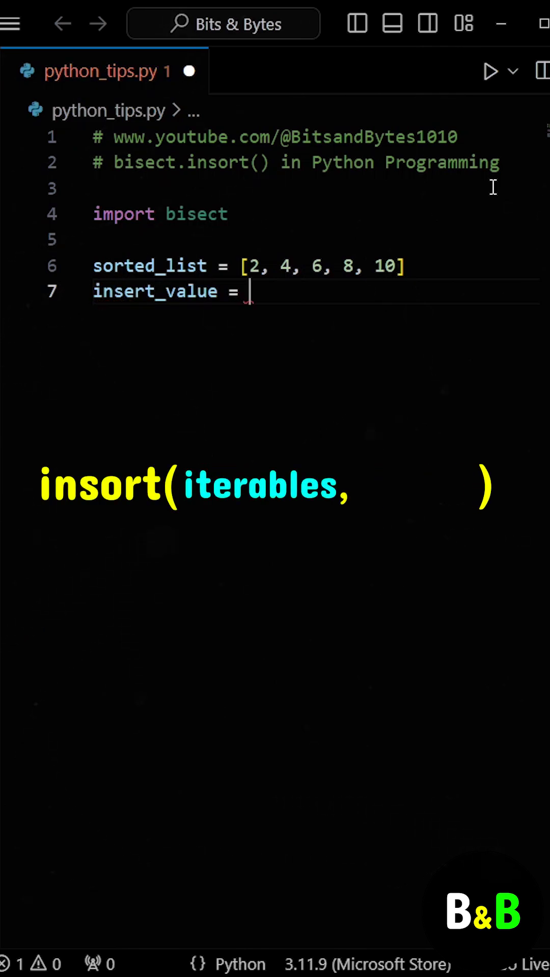
pyautogui.write('7')
pyautogui.press('Return')
pyautogui.press('Return')
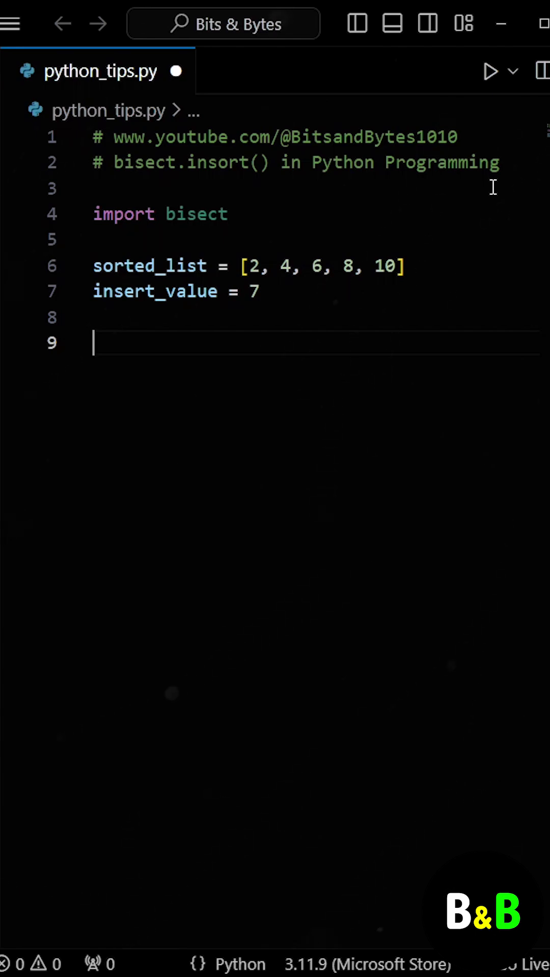
pyautogui.write('bisect.insort')
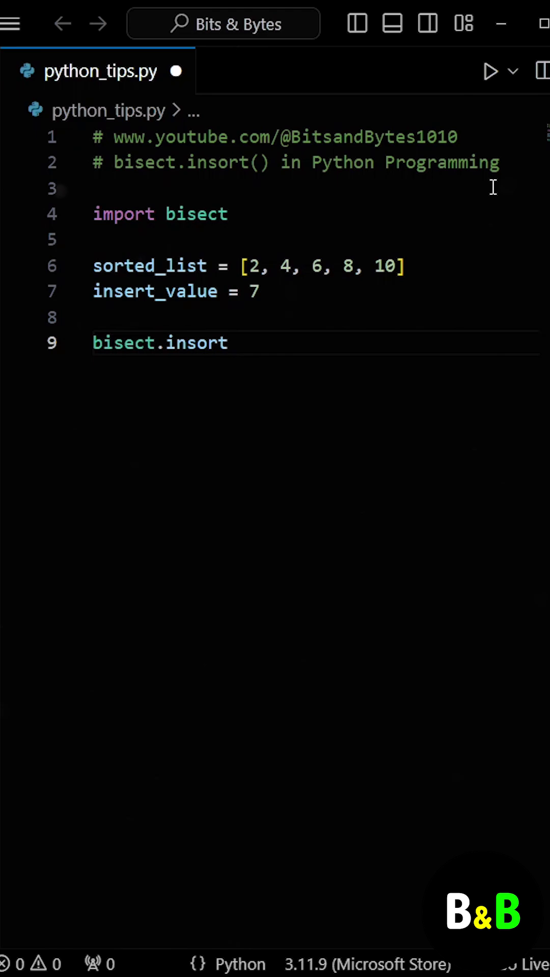
pyautogui.write('(')
pyautogui.write('sorted_list, i')
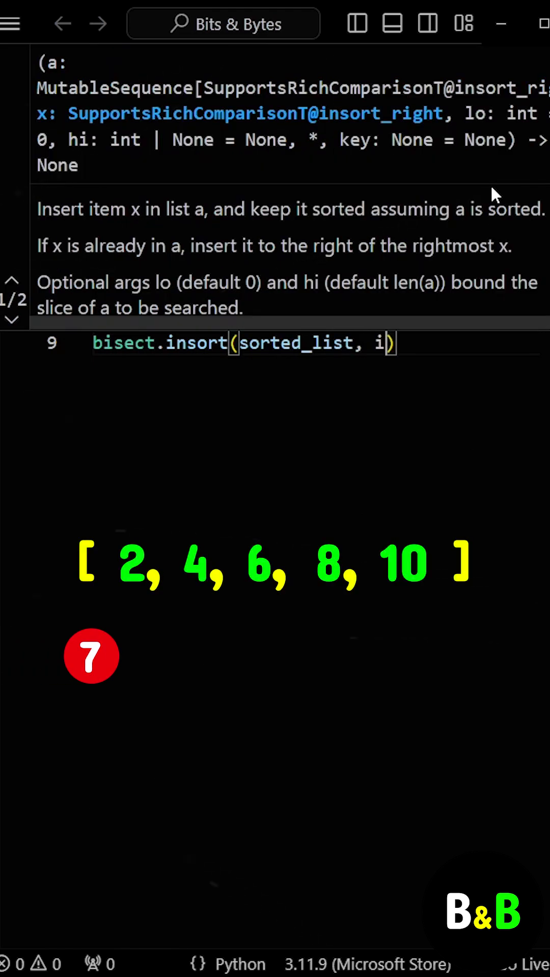
pyautogui.write('nsert_value')
# Write bisect.insort(sorted_list, insert_value) and print(sorted_list), then save the script.
pyautogui.press('End')
pyautogui.press('Return')
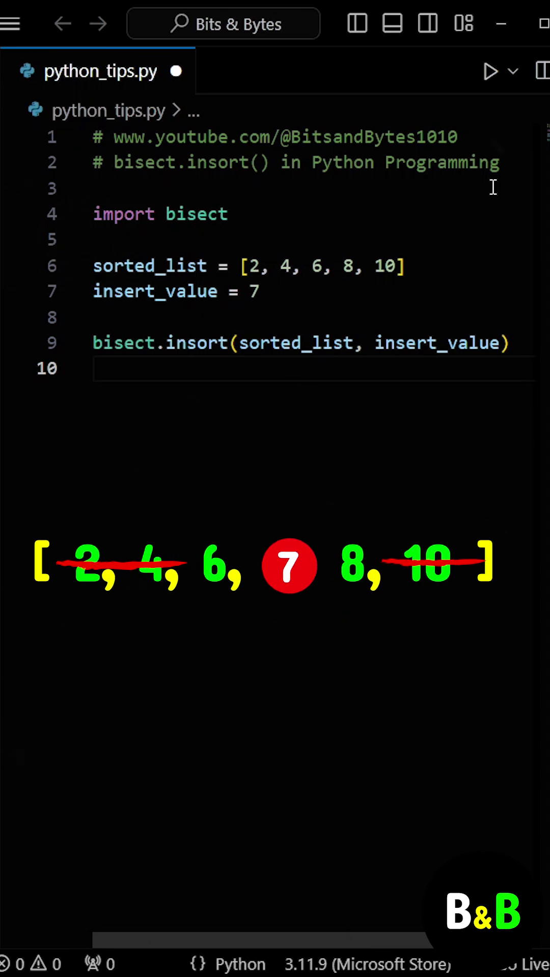
pyautogui.write('print(')
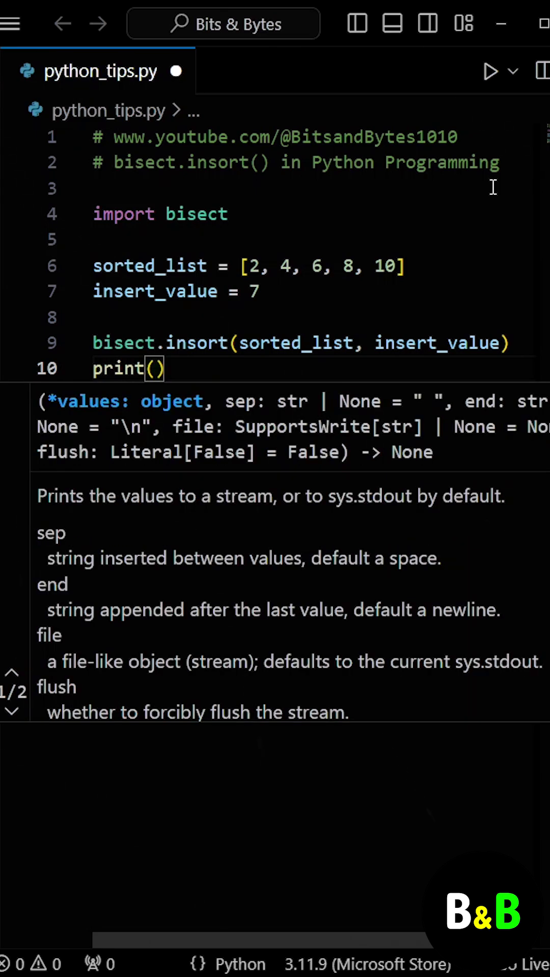
pyautogui.write('sorted_list)')
pyautogui.hotkey('ctrl', 's')
# Run the script with Run Code and select the printed [2, 4, 6, 7, 8, 10] in the output.
pyautogui.click(512, 72)
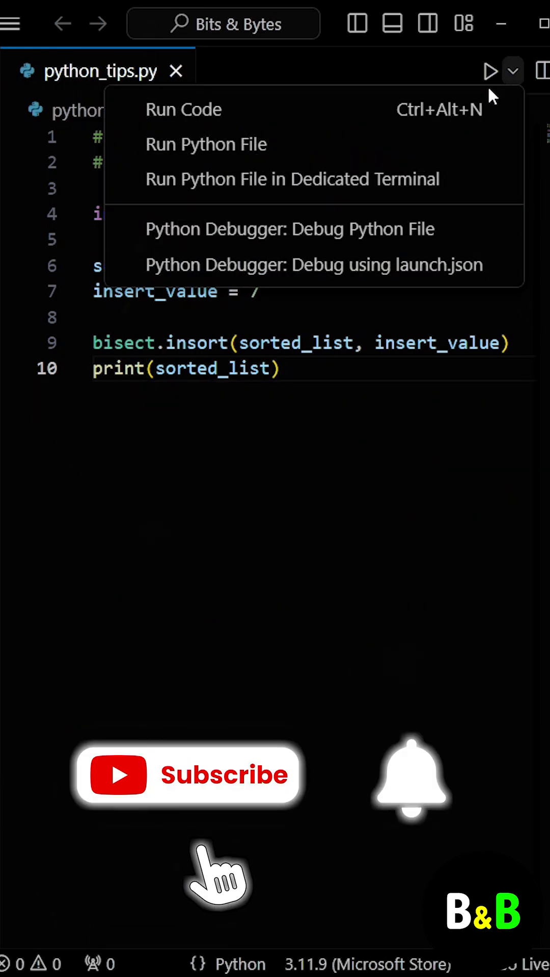
pyautogui.click(184, 109)
pyautogui.moveTo(30, 475); pyautogui.dragTo(222, 475)
pyautogui.click(152, 475)
pyautogui.moveTo(103, 474); pyautogui.dragTo(174, 475)
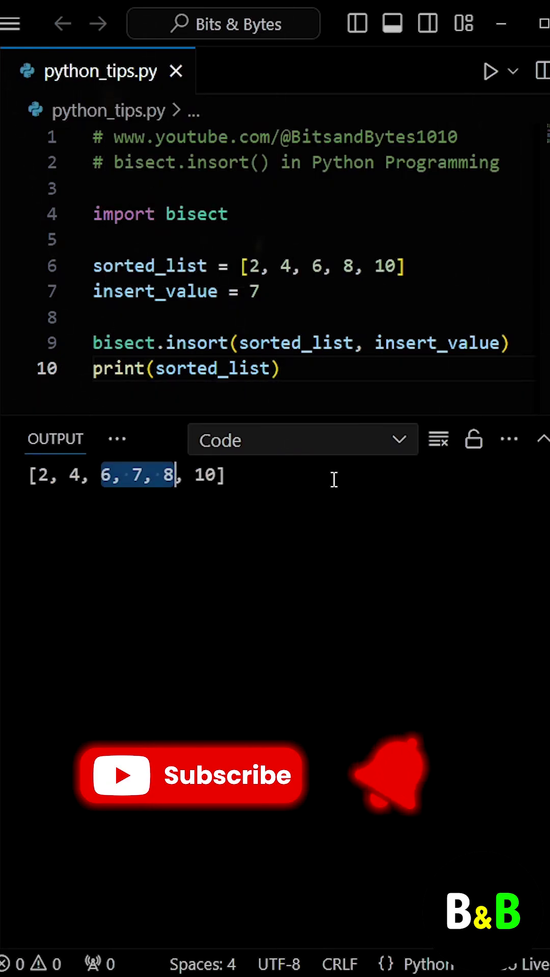